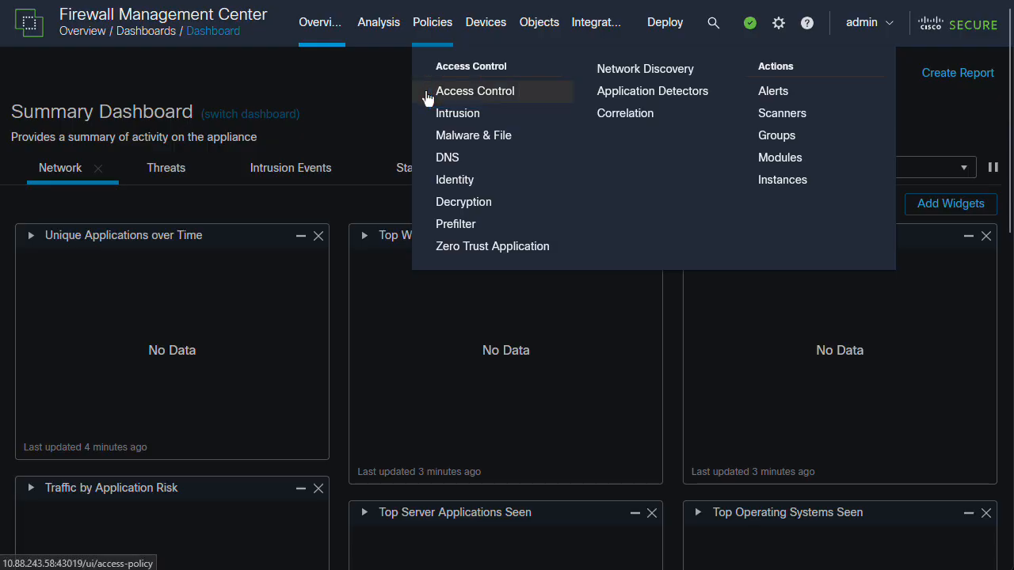
- Clone the DEFAULT-ACP access control policy
click(429, 96)
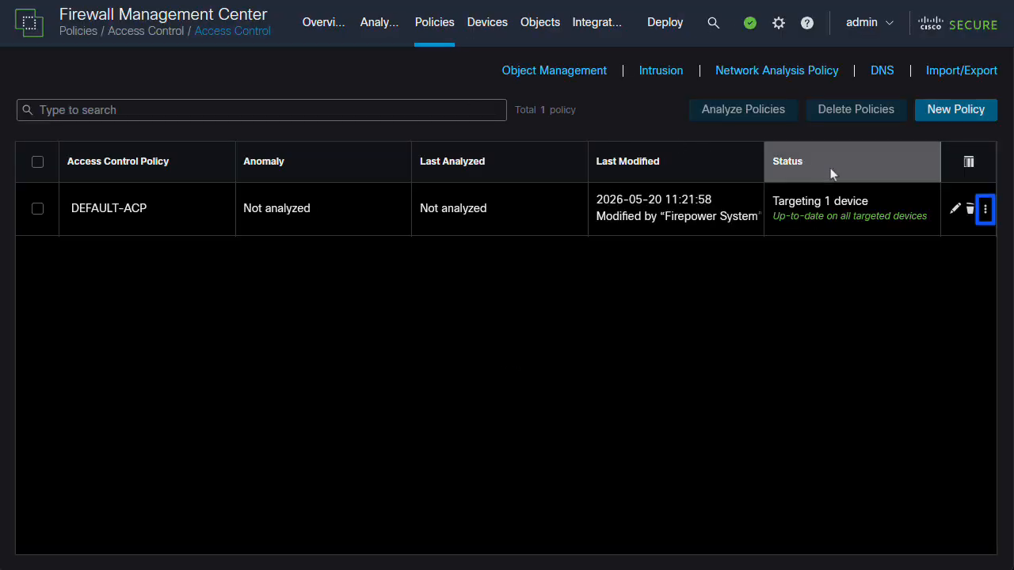
click(986, 211)
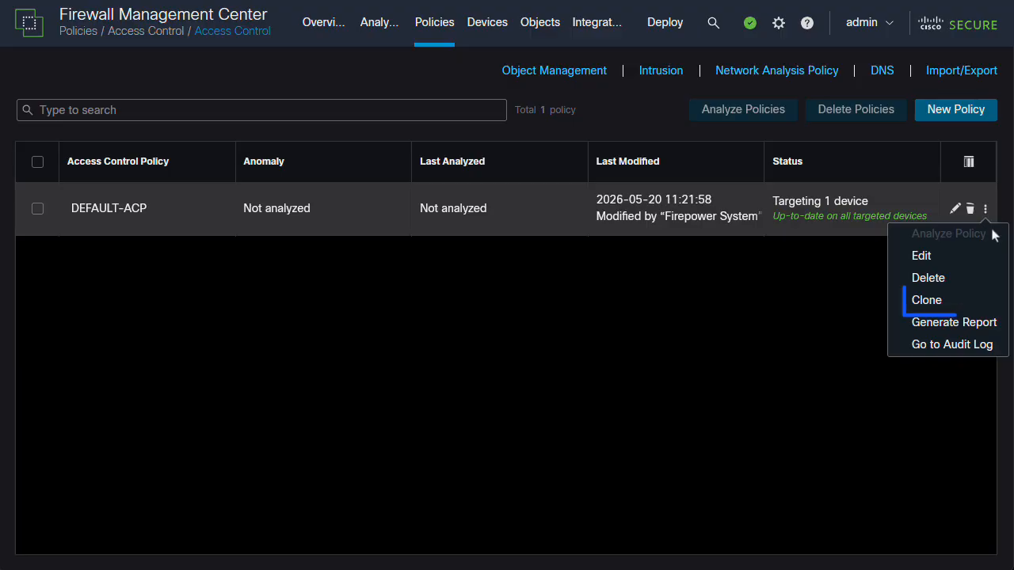
click(996, 302)
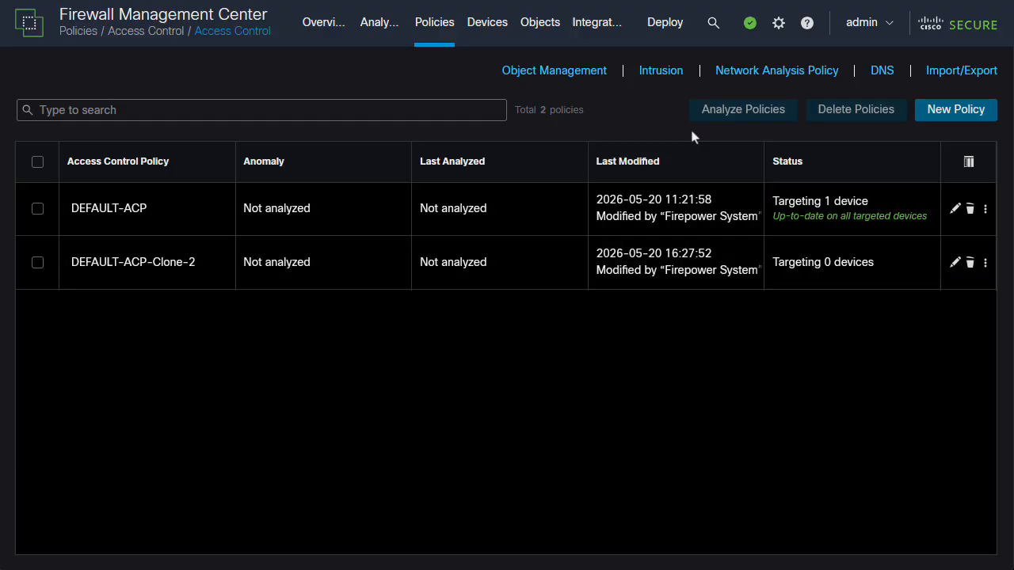
- Start enabling the Cisco Security Cloud integration for the us-east-1 (US Region) and continue to Cisco SSO
click(604, 46)
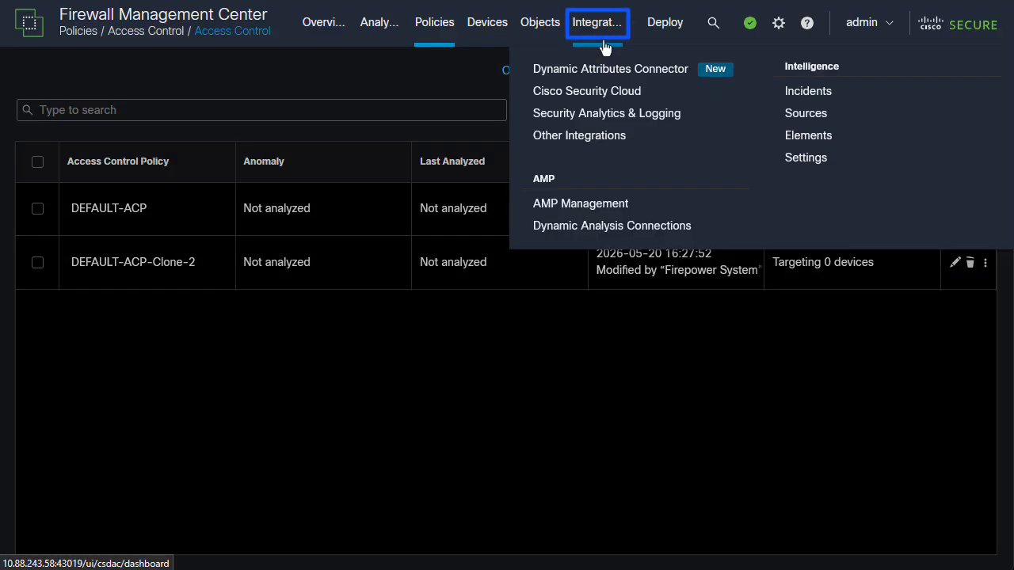
click(670, 94)
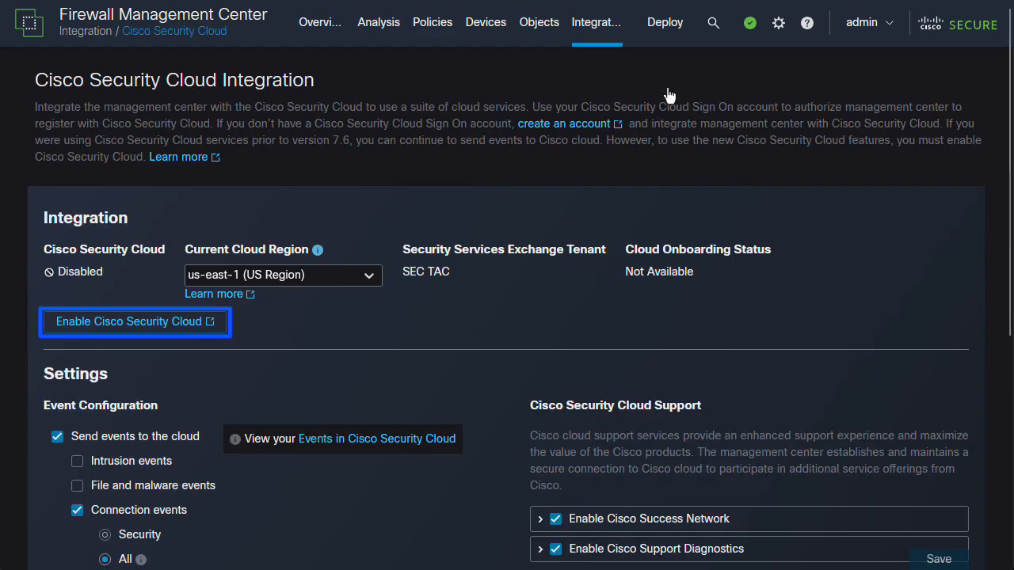
click(211, 331)
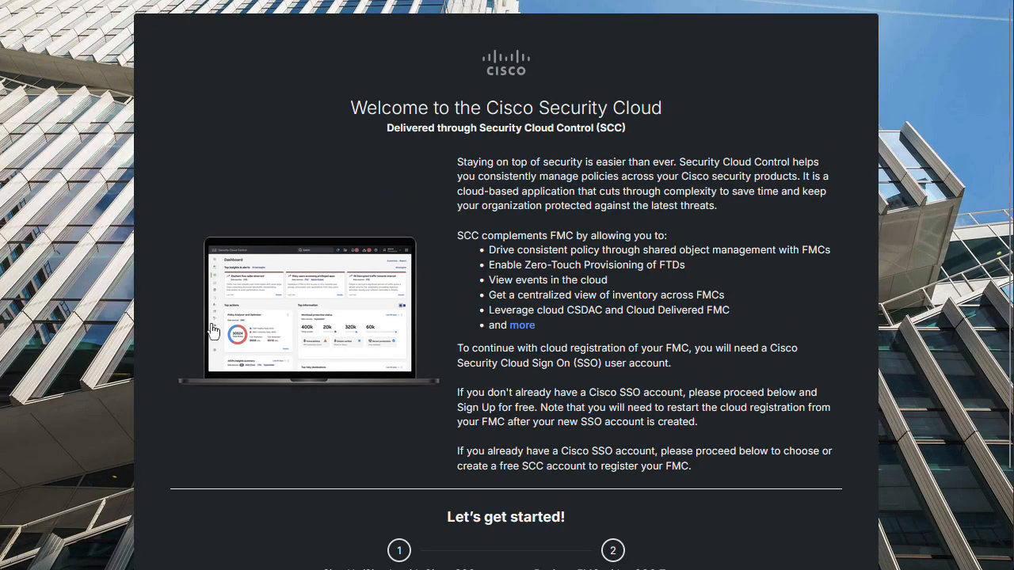
scroll(212, 330, down, 1)
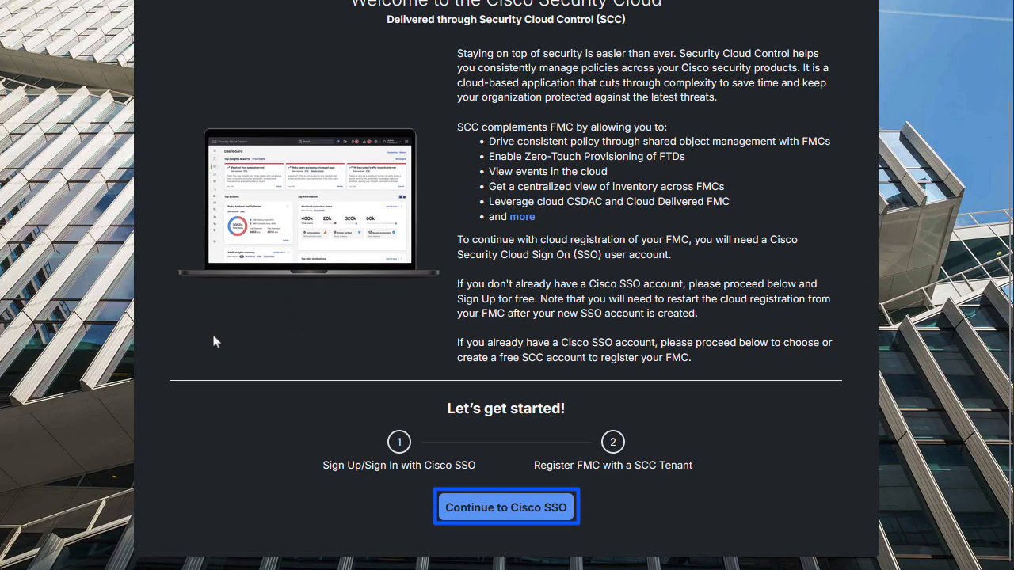
click(496, 508)
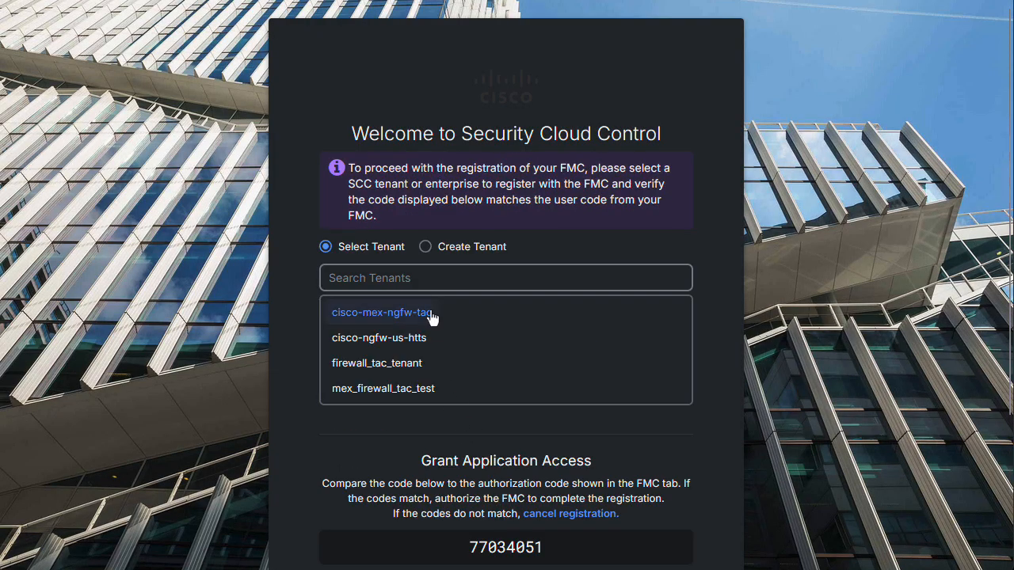
- Select the existing tenant cisco-mex-ngfw-tac and authorize the FMC to register with it
click(432, 314)
scroll(432, 316, down, 3)
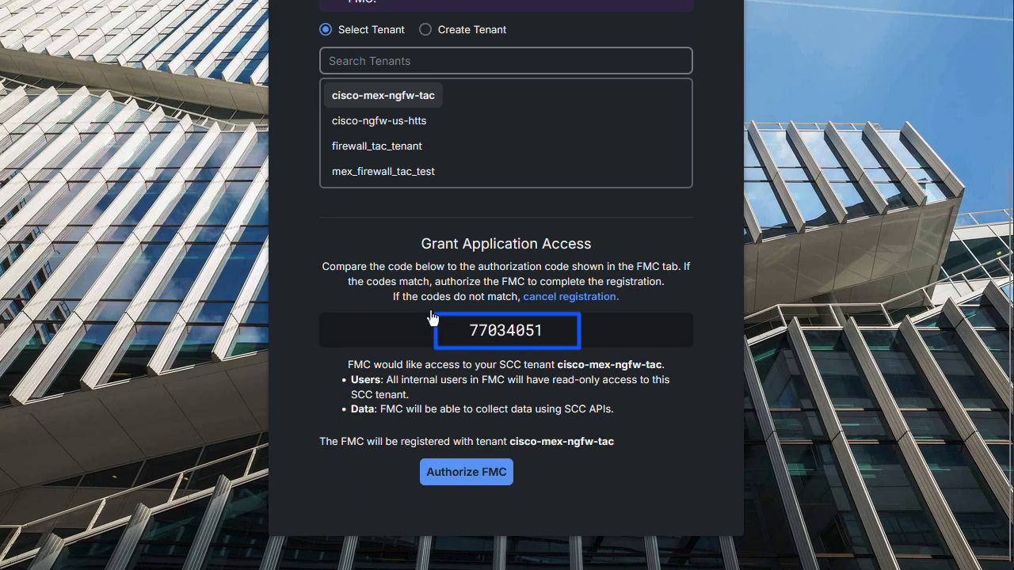
click(442, 477)
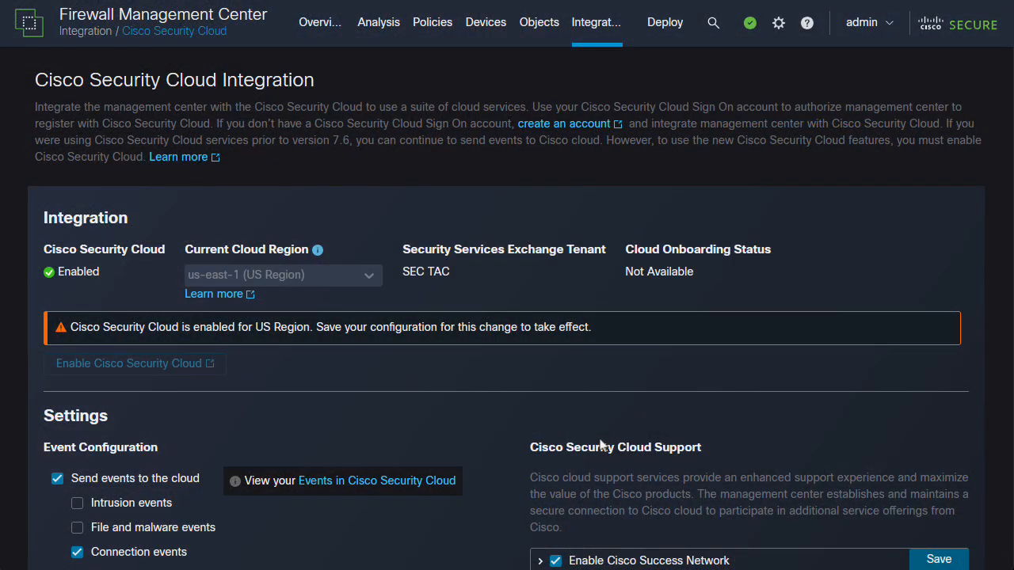
- Save the Cisco Security Cloud integration configuration with Policy Analyzer and Optimizer enabled
scroll(601, 446, down, 3)
scroll(600, 446, down, 2)
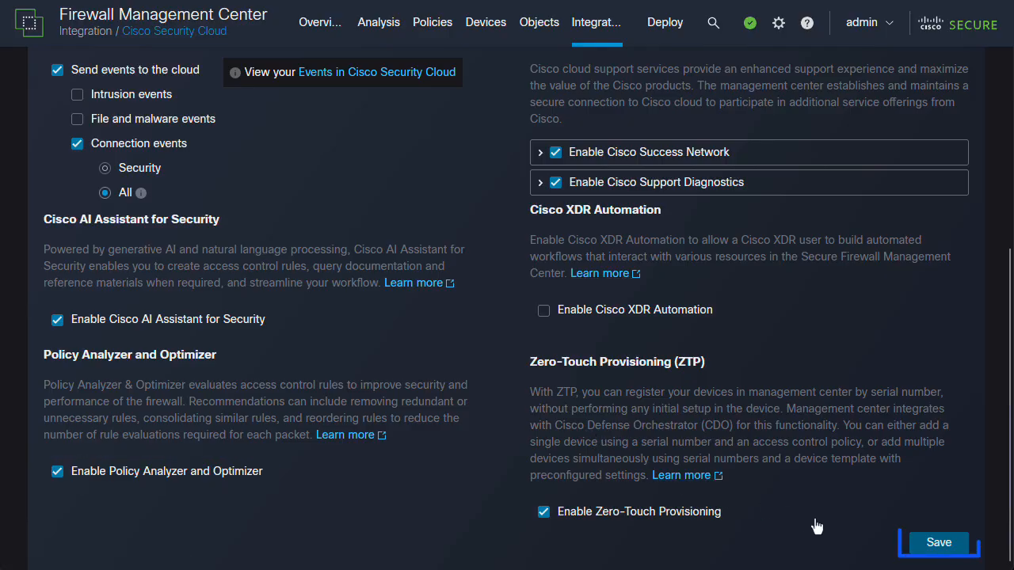
click(939, 547)
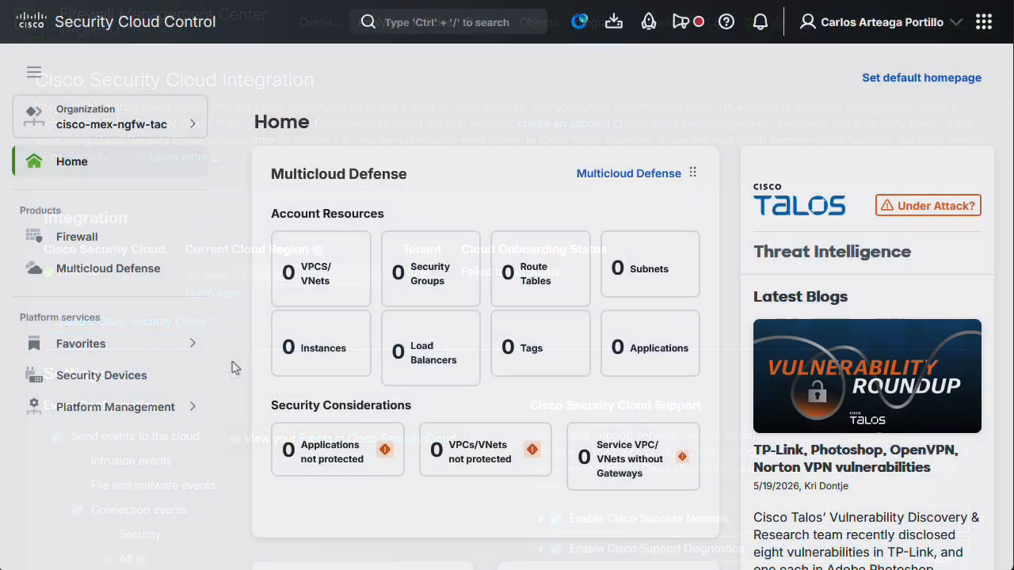
- Switch to Security Cloud Control and open the firewall's Firewall Management Center integrations list
click(142, 251)
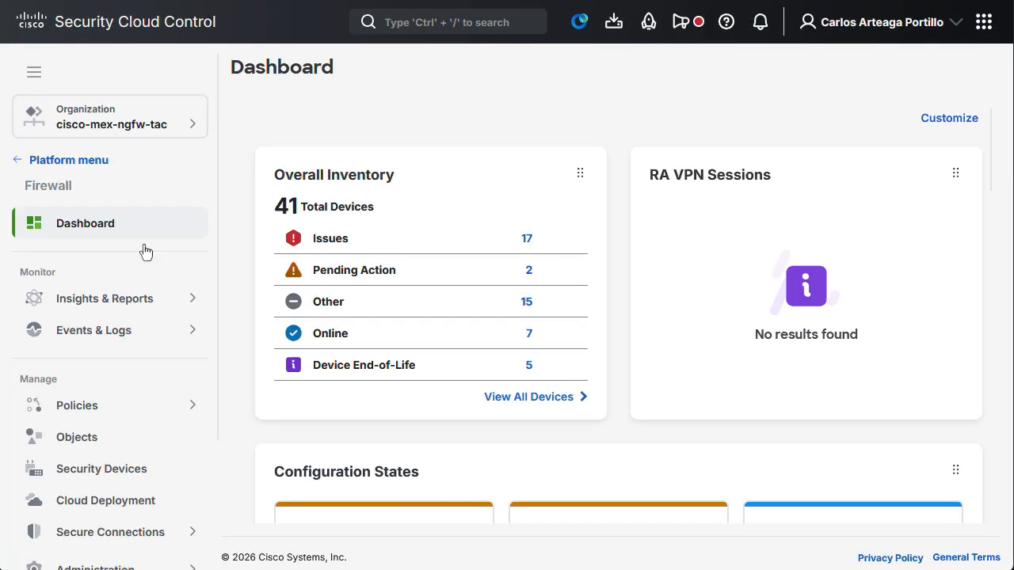
scroll(144, 250, down, 2)
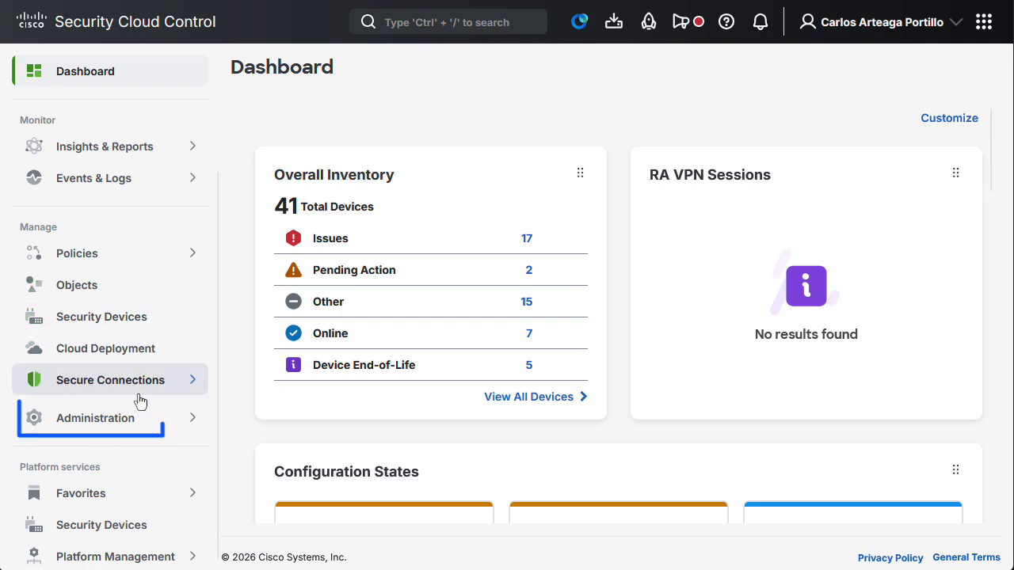
click(140, 420)
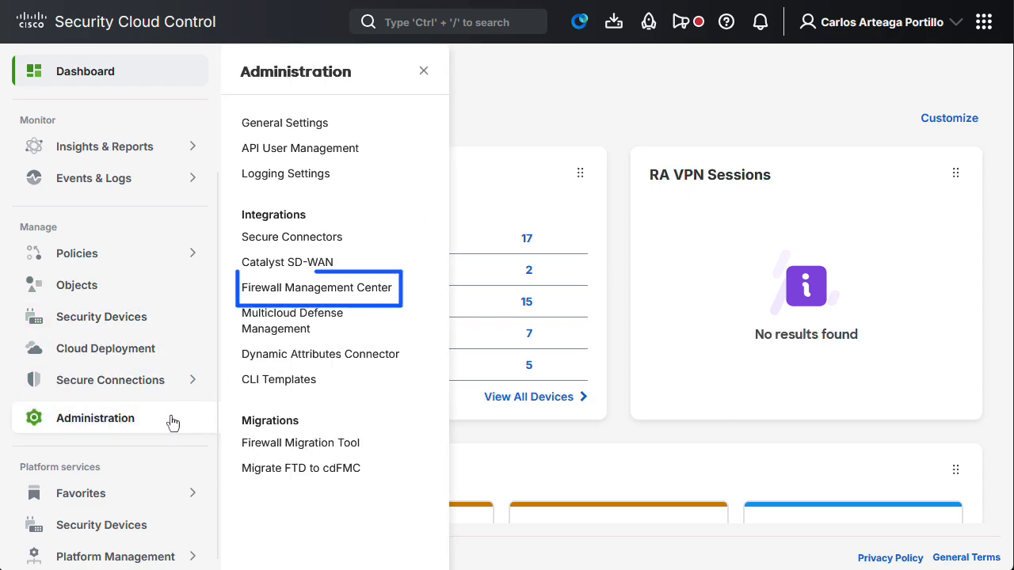
click(333, 295)
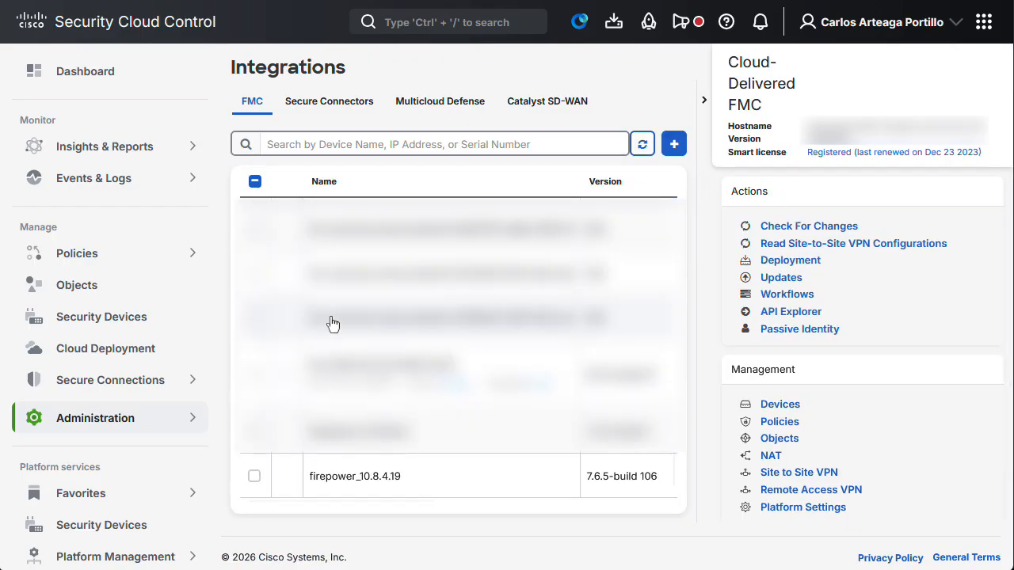
- Select the on-premises FMC firepower_10.8.4.19 and check its version, type and synchronization status
click(320, 479)
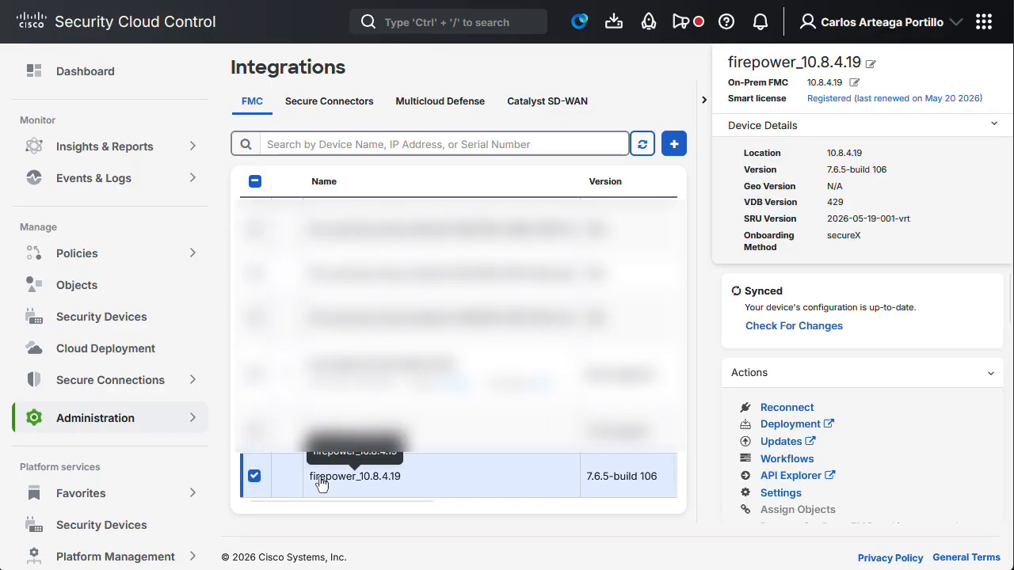
scroll(321, 484, right, 8)
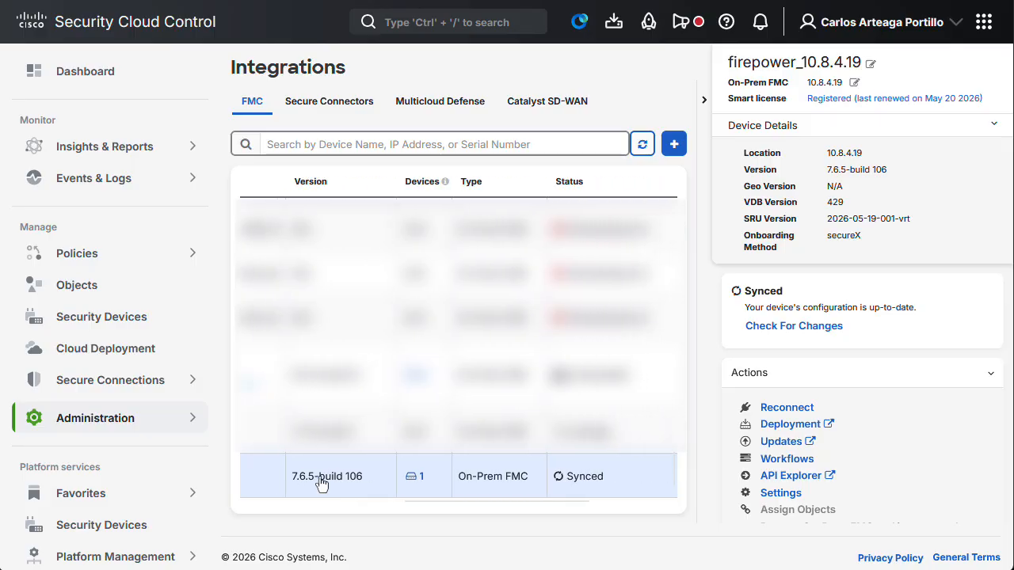
scroll(321, 484, right, 3)
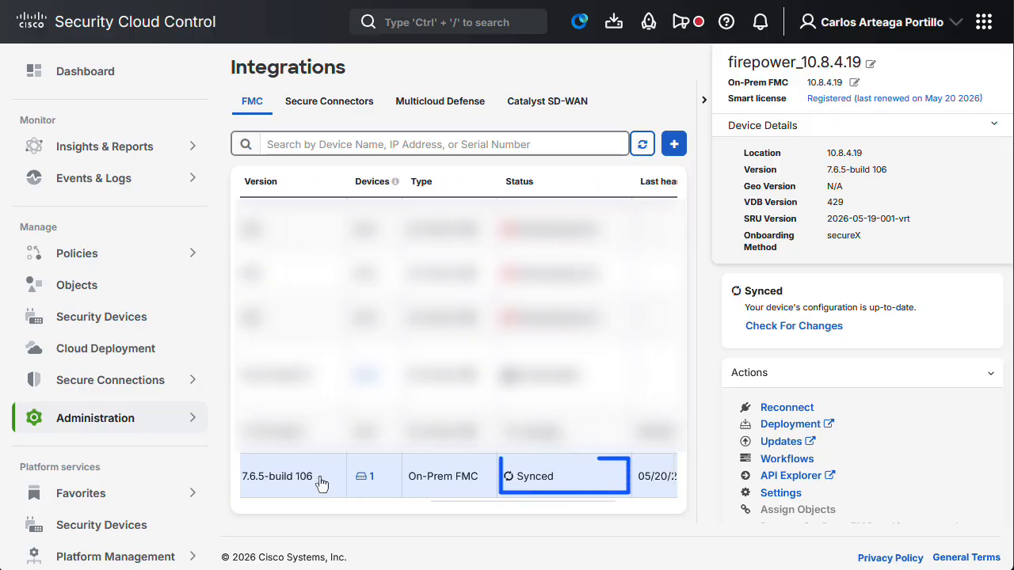
scroll(321, 484, left, 10)
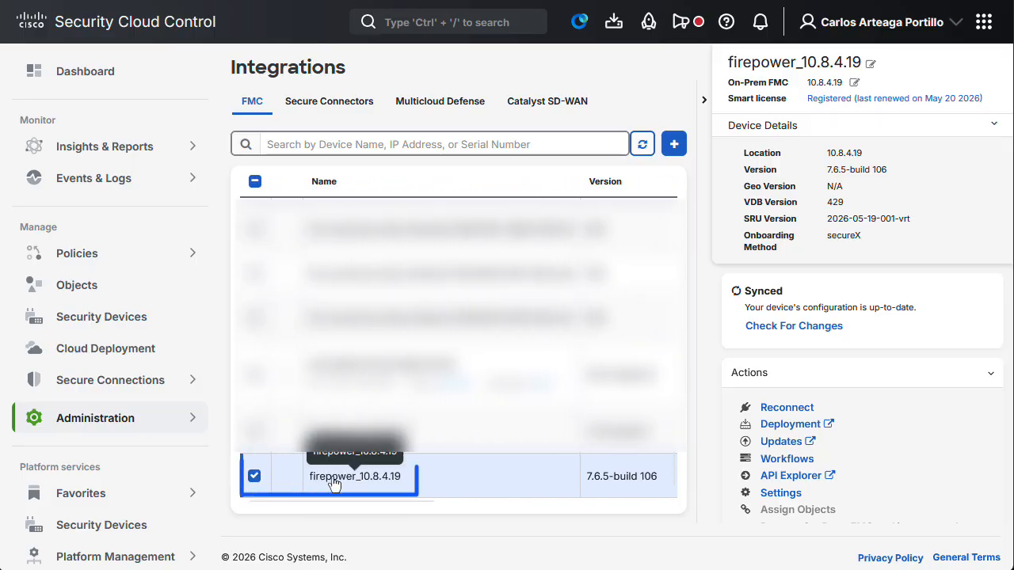
- Open the Policy Analyzer and Optimizer for the selected firepower_10.8.4.19 management center
scroll(895, 396, down, 2)
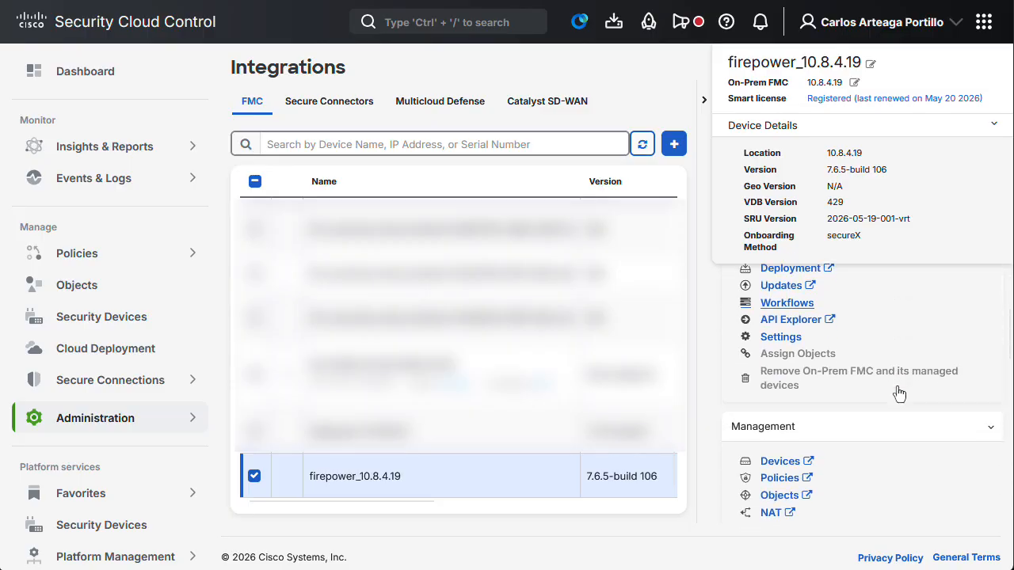
scroll(899, 394, down, 5)
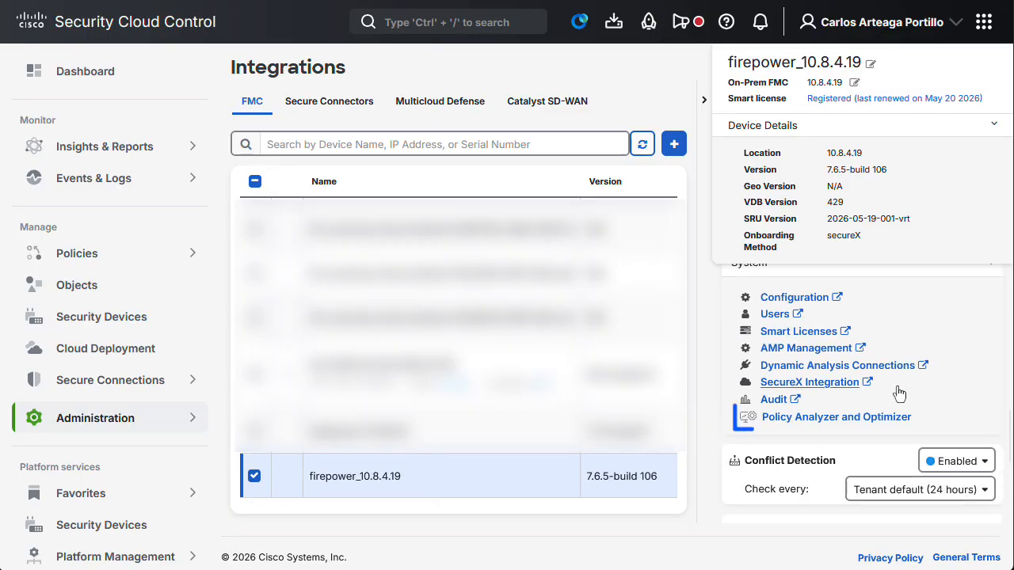
mouse_move(904, 420)
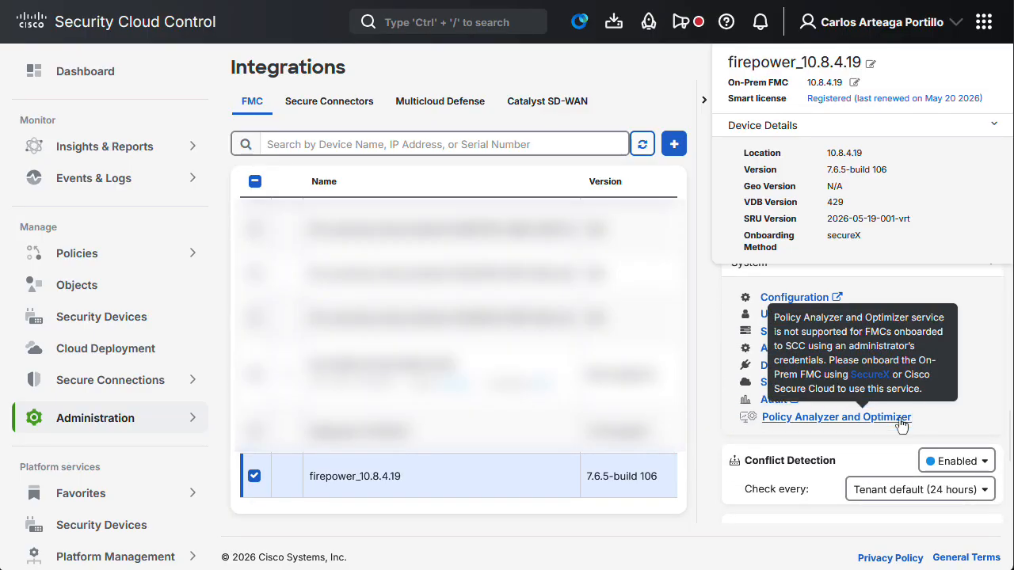
click(901, 420)
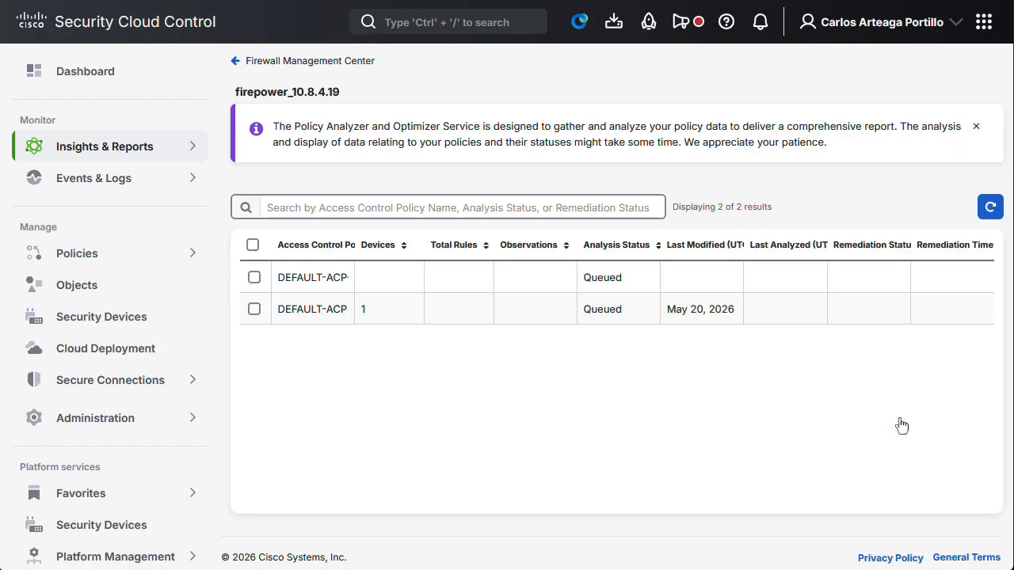
- Widen the policy name column and submit DEFAULT-ACP-Clone-2 for analysis, agreeing to resend the request
drag(366, 248, 404, 249)
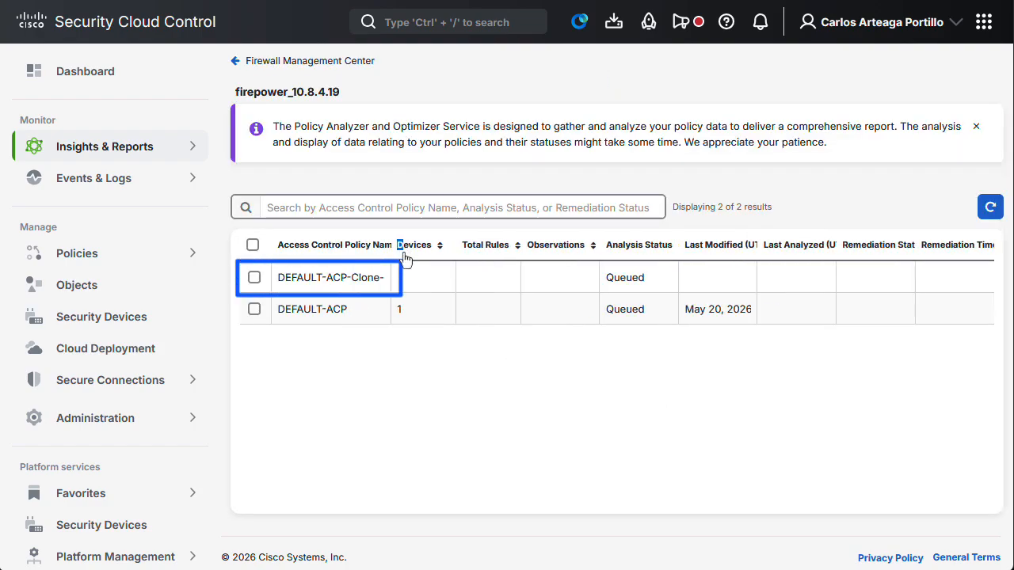
click(254, 278)
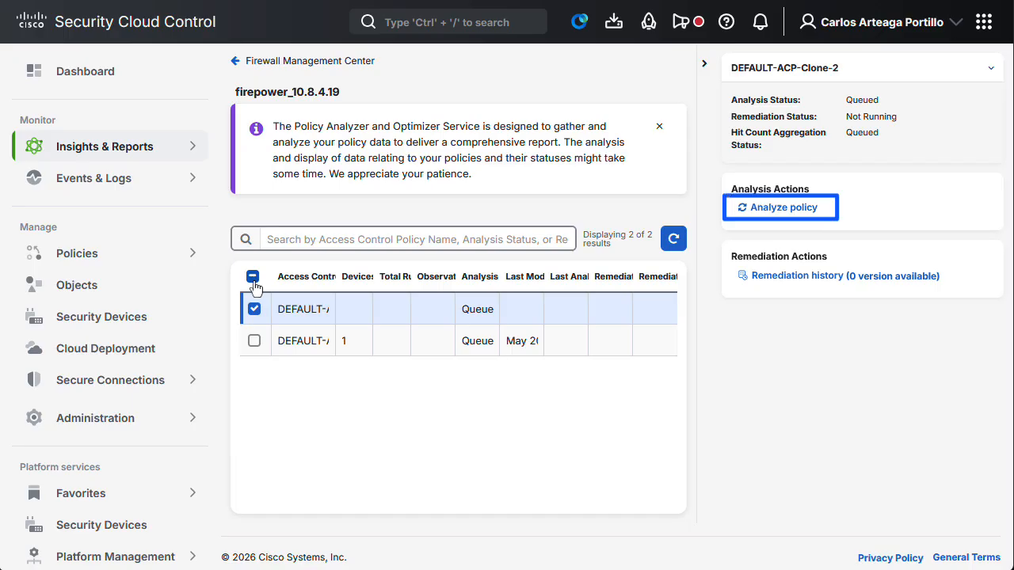
click(757, 213)
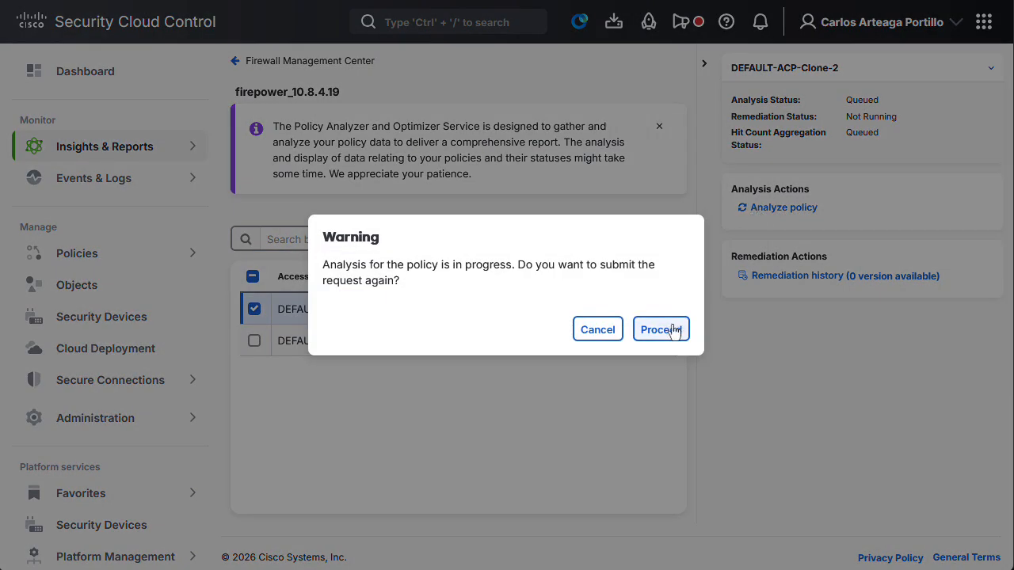
click(661, 330)
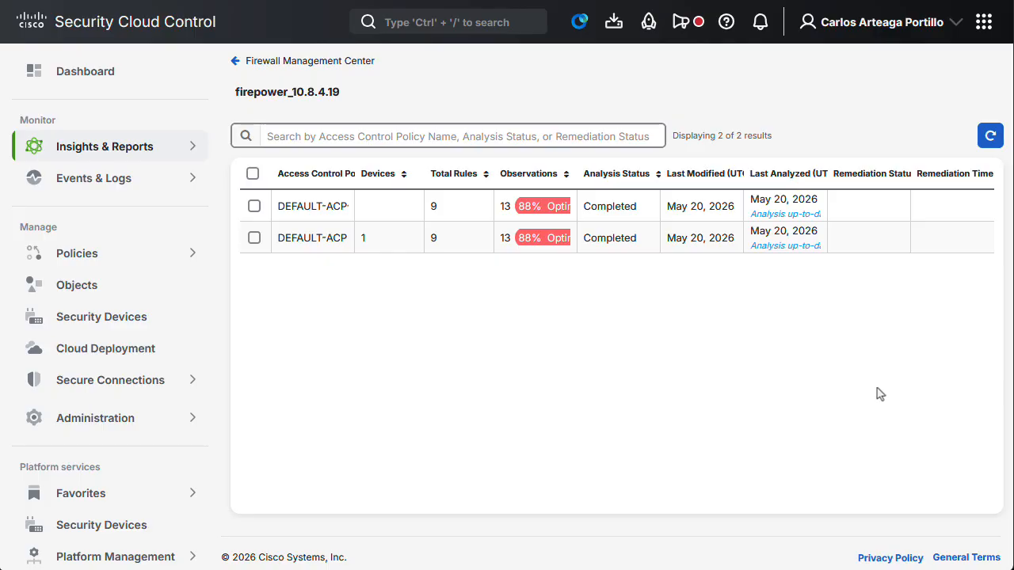
- Open the analysis details of DEFAULT-ACP-Clone-2, then download and review its analysis report
click(334, 211)
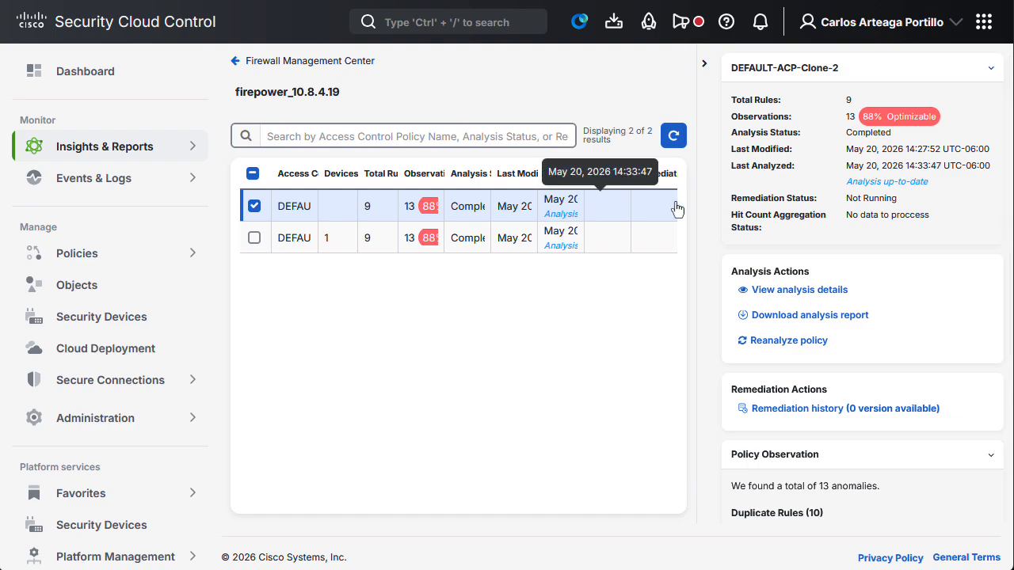
click(836, 295)
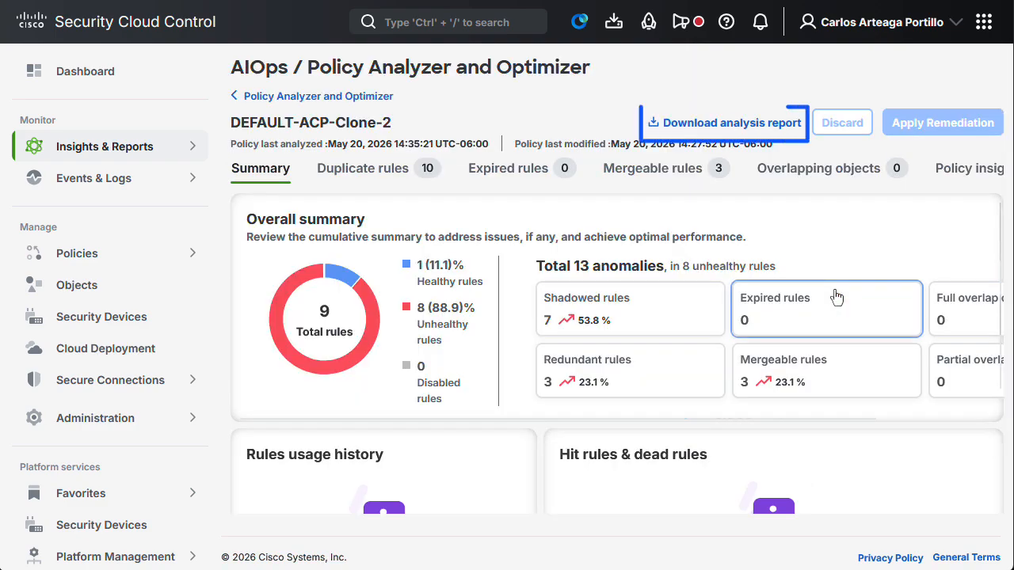
click(748, 125)
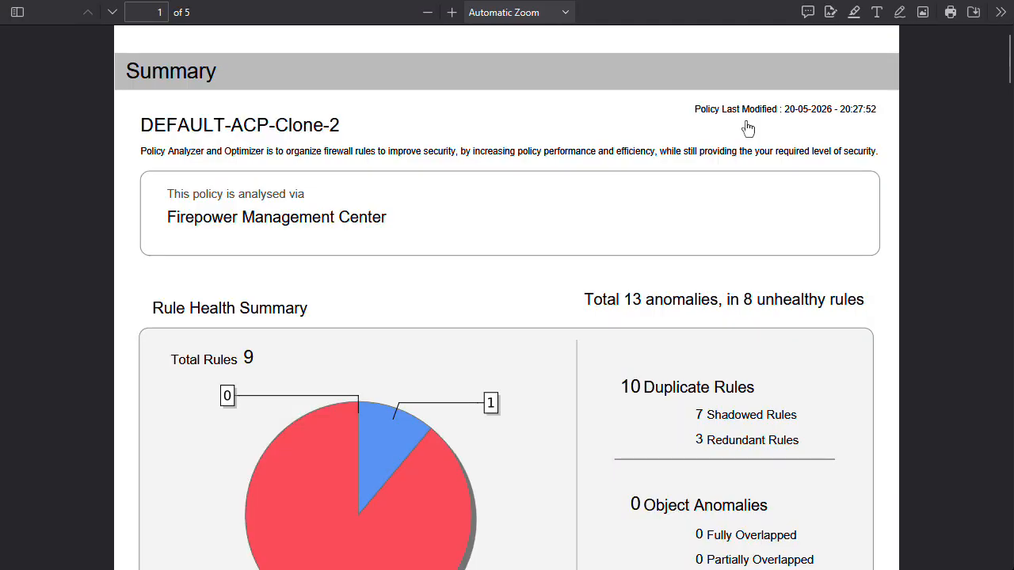
scroll(747, 129, down, 3)
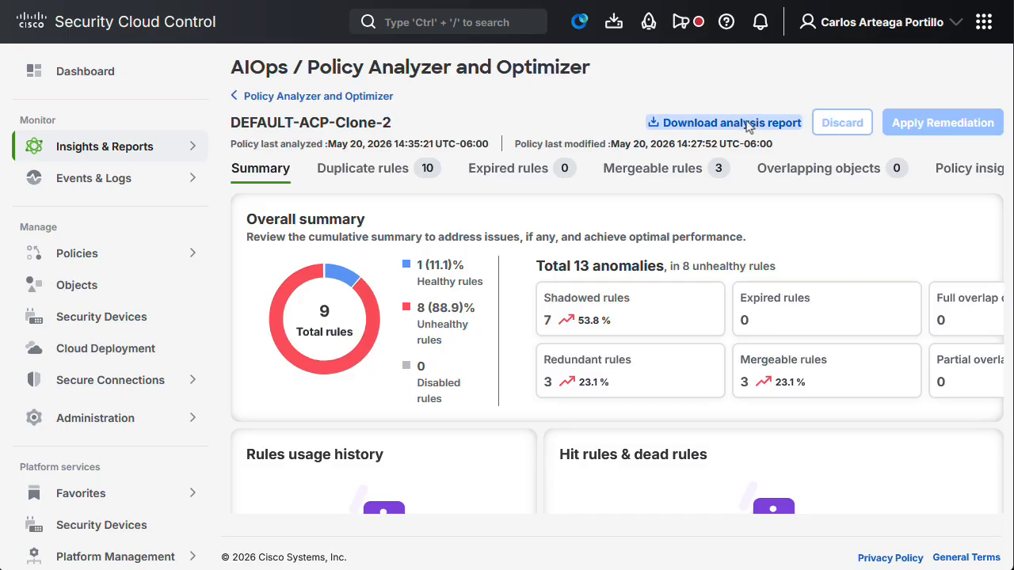
- Mark all fully shadowed rules among the policy's duplicate rules for deletion
click(411, 172)
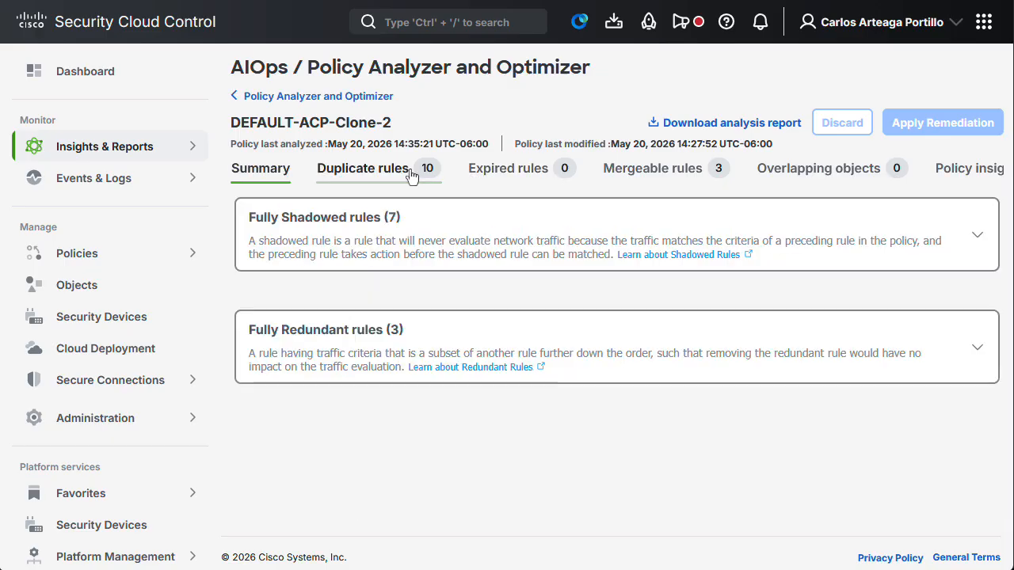
click(403, 228)
click(483, 290)
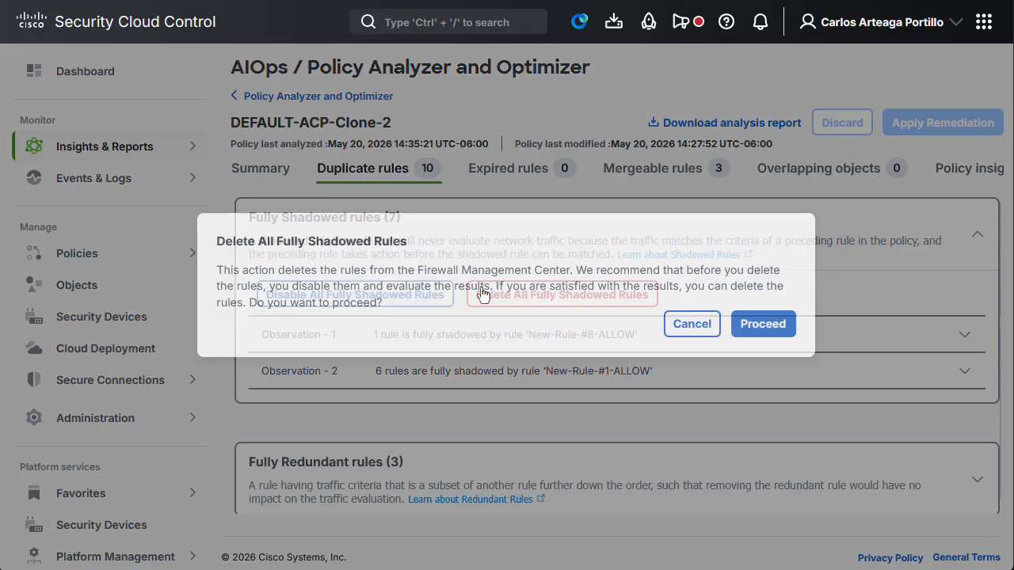
click(760, 323)
- Mark all fully redundant rules among the policy's duplicate rules for deletion
click(643, 397)
click(565, 470)
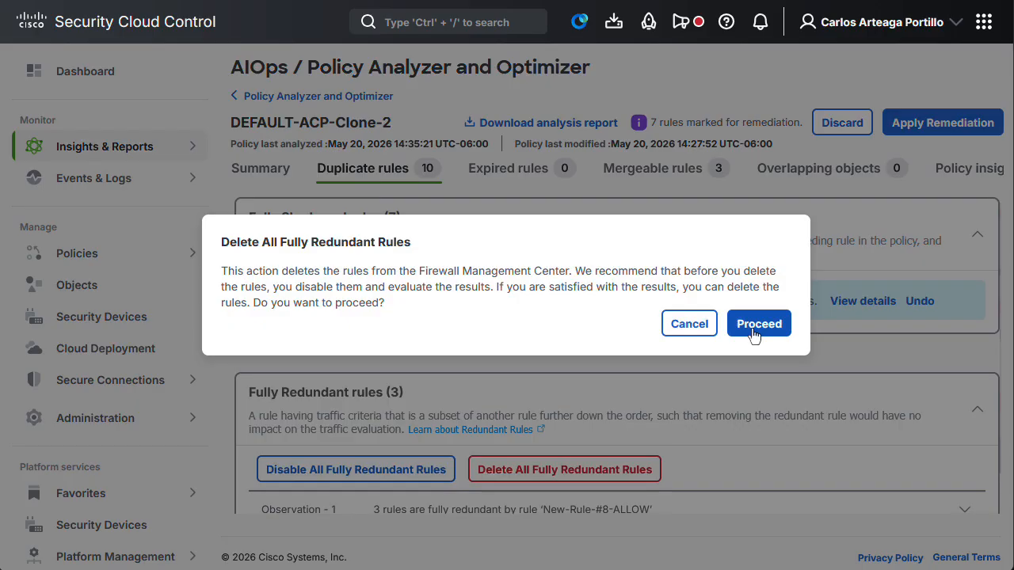
click(755, 331)
- Mark all of the policy's mergeable rules for merging, accepting the first rule's logging settings
click(691, 176)
click(253, 355)
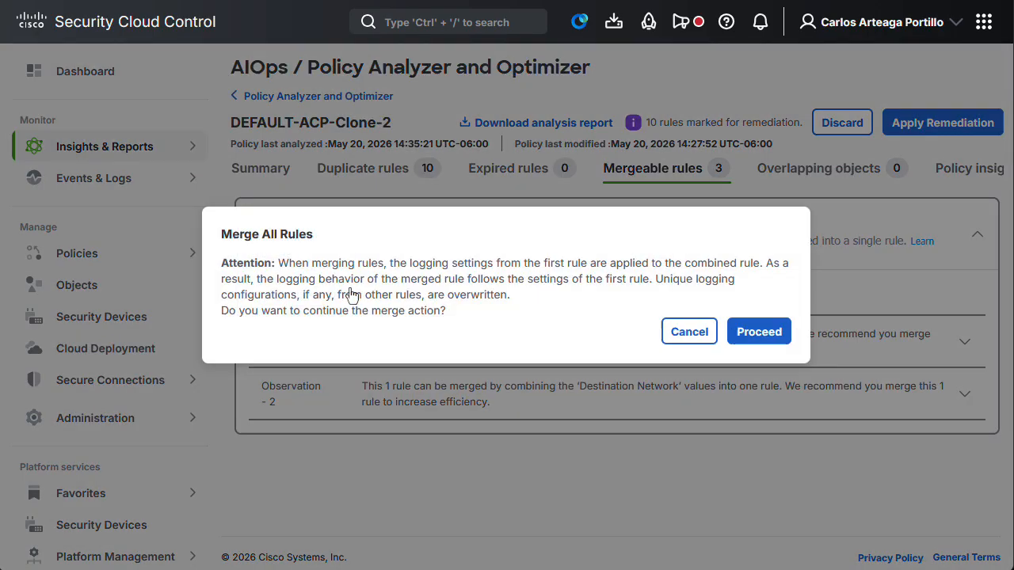
click(769, 333)
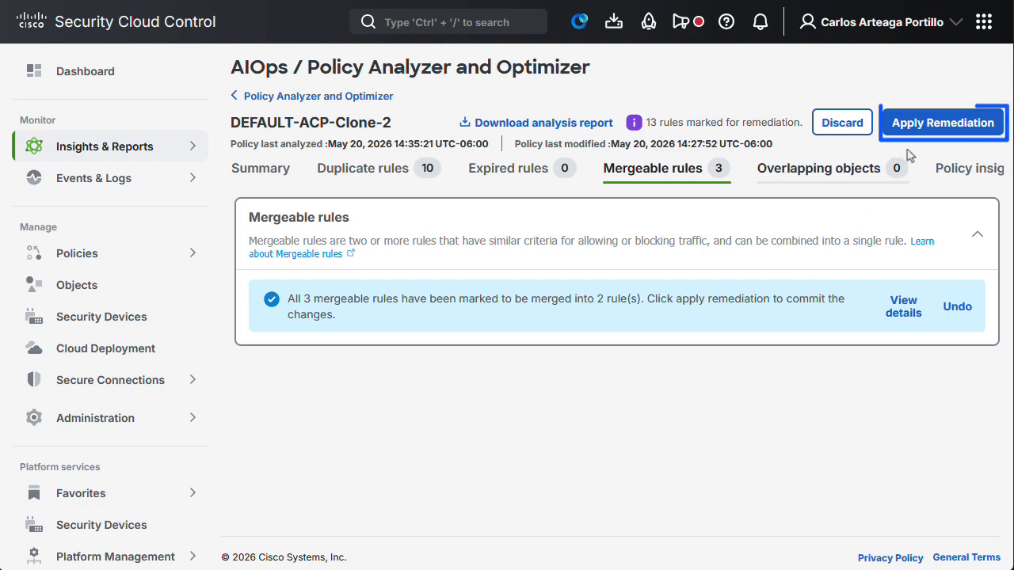
- Apply the remediation for all marked rules to DEFAULT-ACP-Clone-2
click(929, 135)
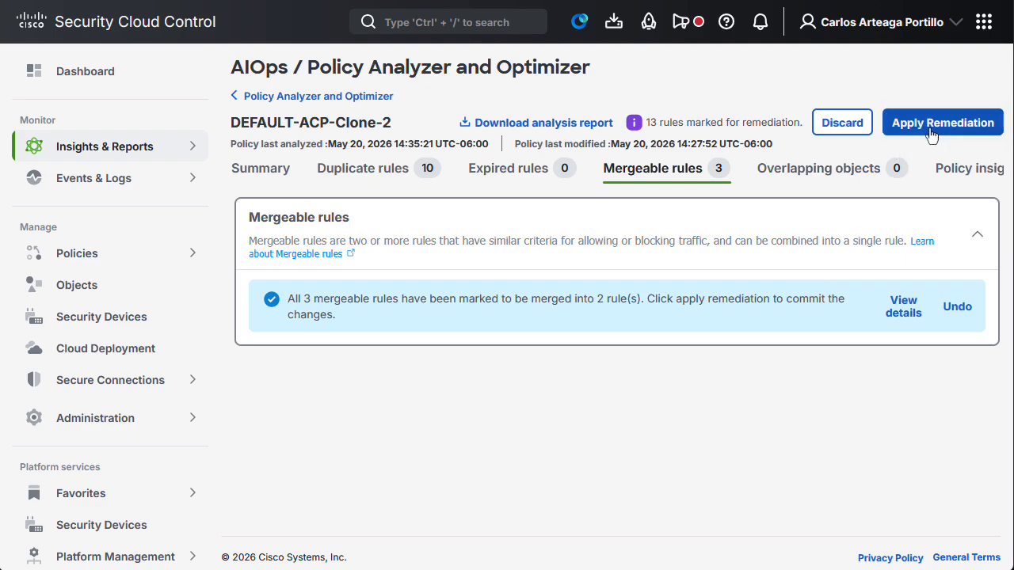
click(932, 134)
click(785, 420)
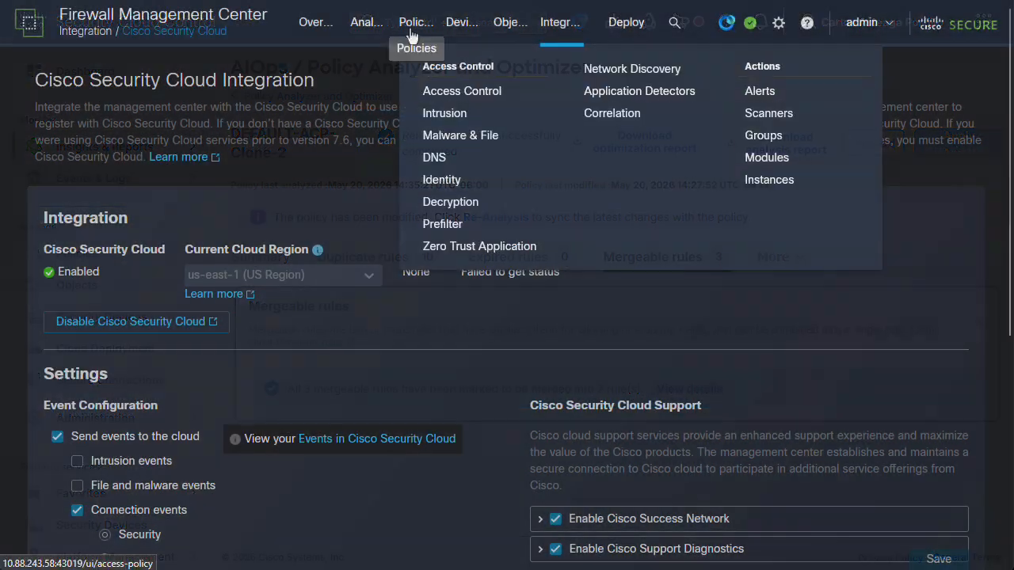
- Switch to Firewall Management Center and review the access control rules of DEFAULT-ACP, followed by those of DEFAULT-ACP-Clone-2
click(437, 92)
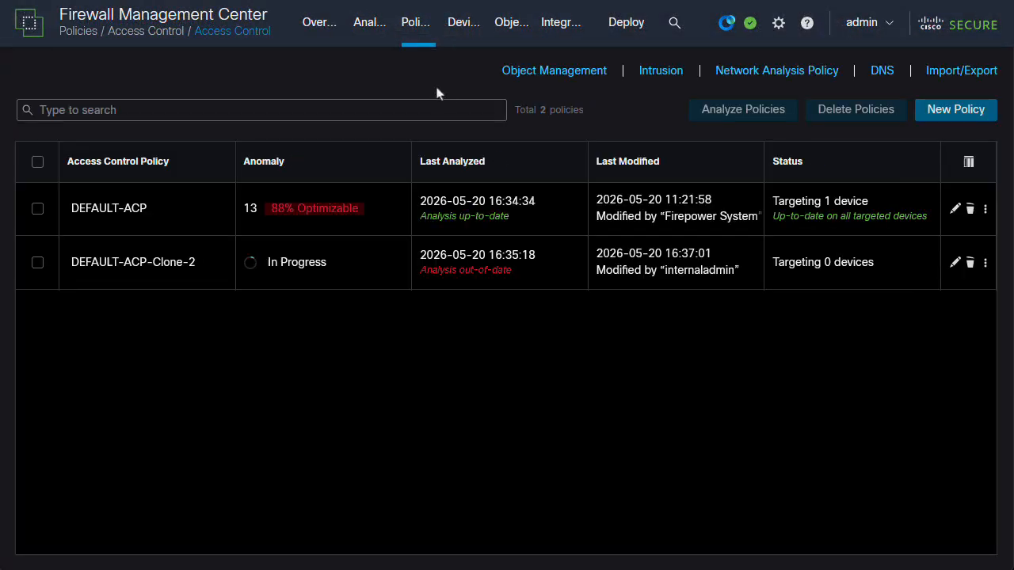
click(955, 209)
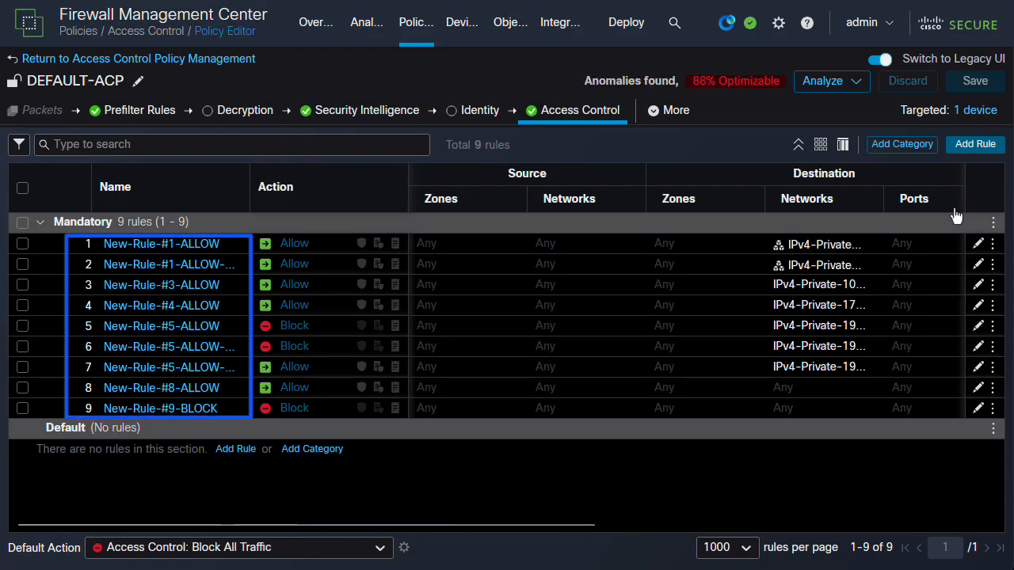
click(196, 65)
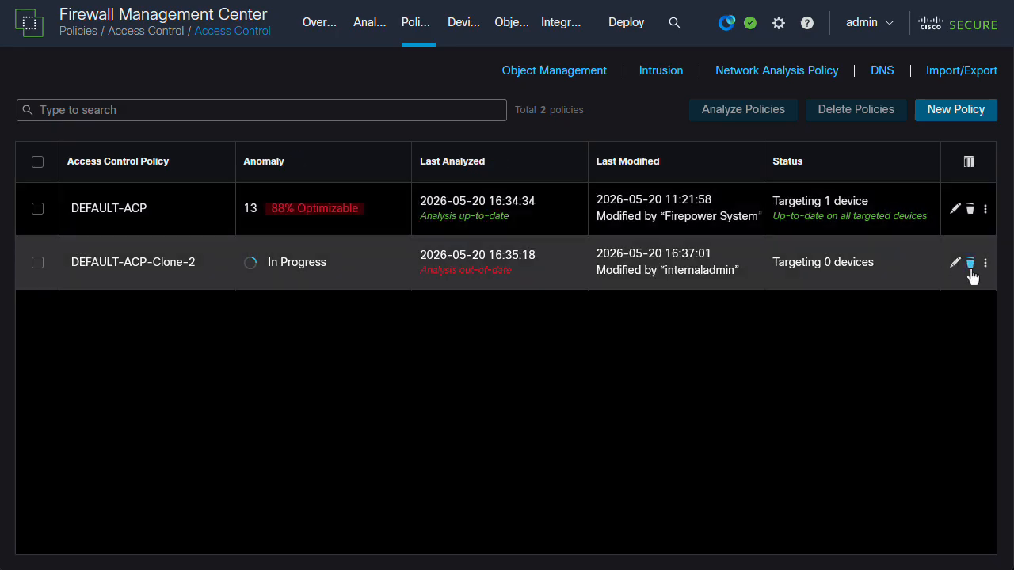
click(956, 267)
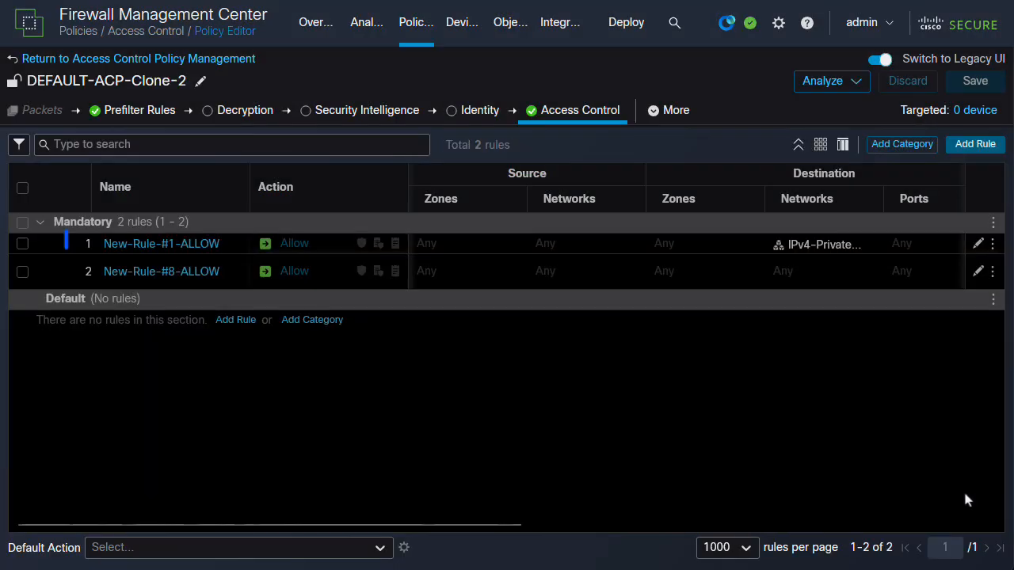